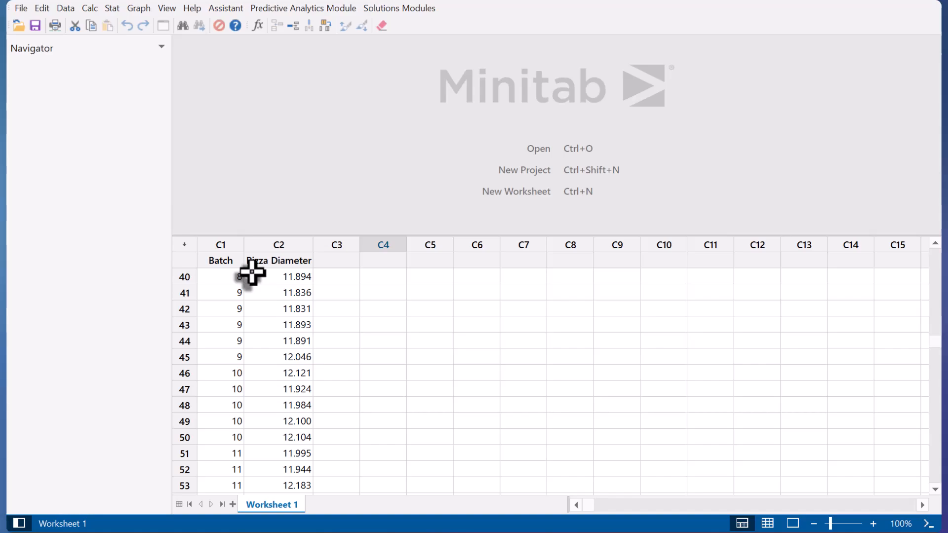
Deselect the data by moving to an empty cell, then show the Stat > Basic Statistics submenu.
left_click(265, 363)
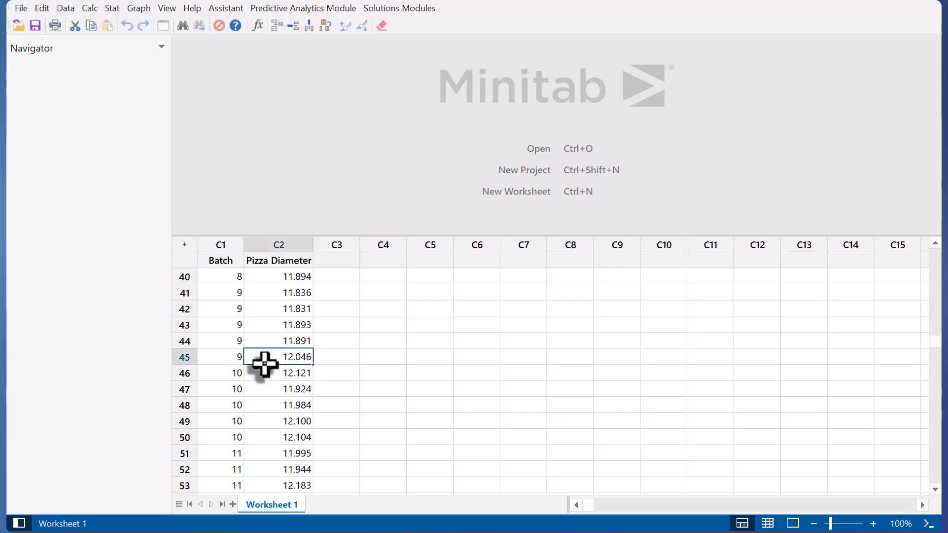
left_click(348, 335)
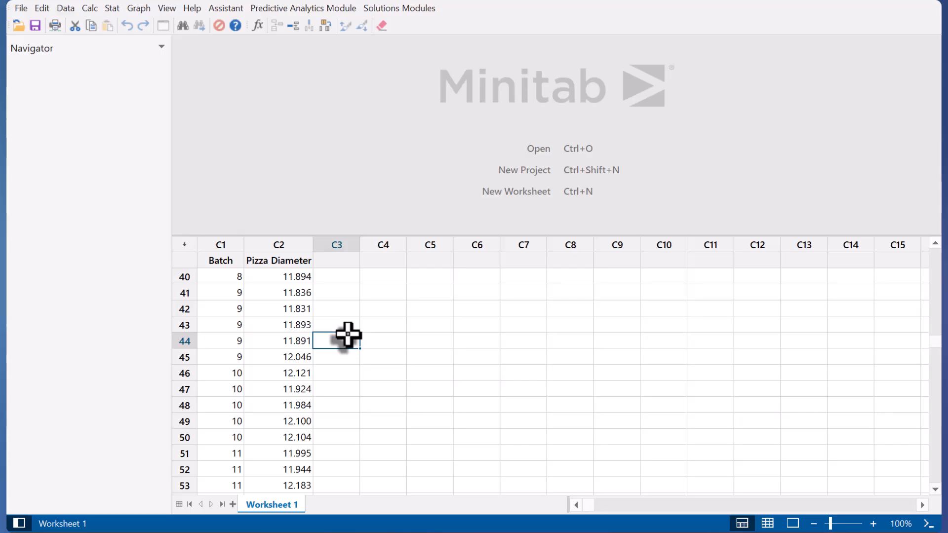
left_click(112, 9)
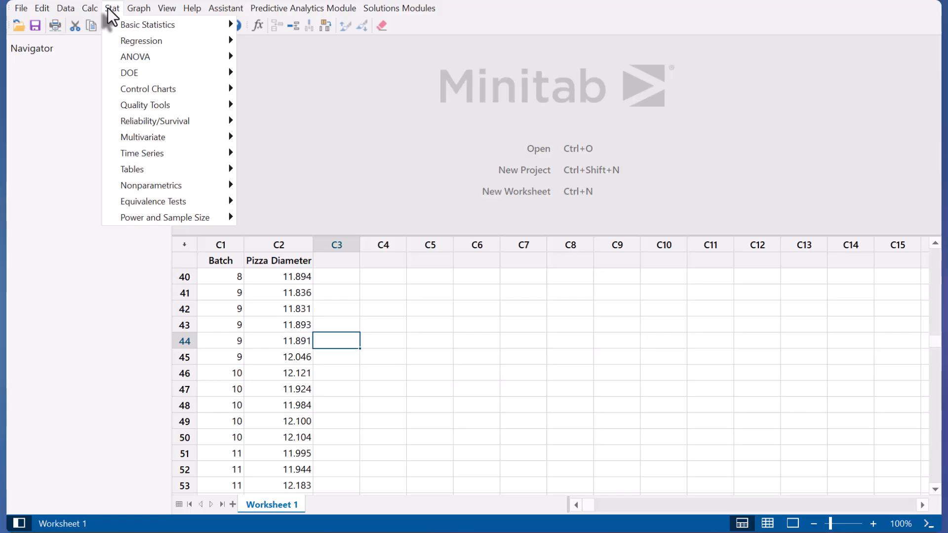
mouse_move(141, 28)
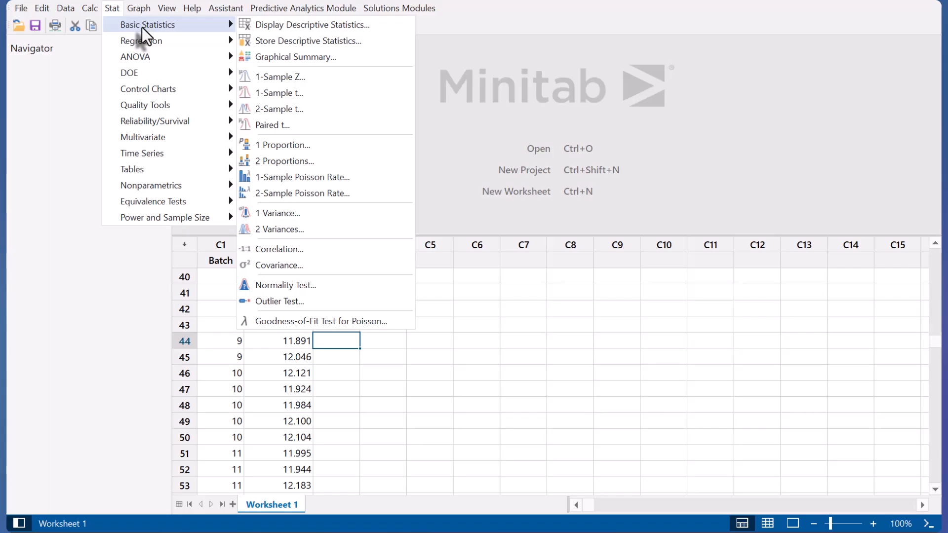
Run a Normality Test with Pizza Diameter (C2) as the variable.
left_click(311, 286)
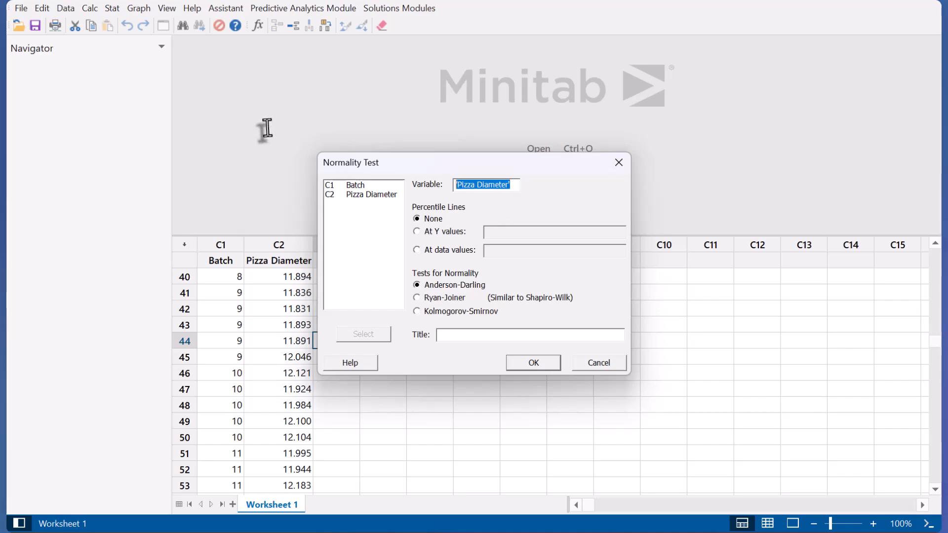
key("BackSpace")
double_click(363, 195)
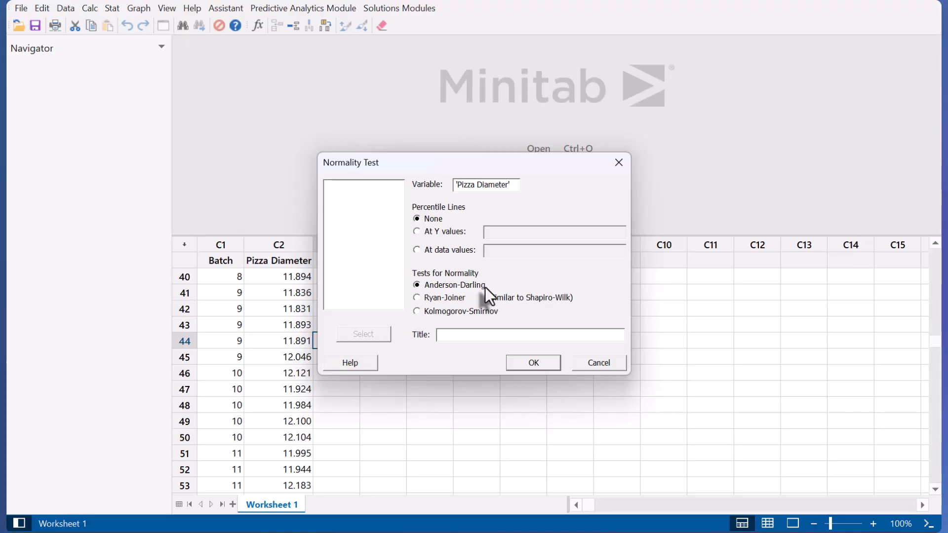
left_click(542, 364)
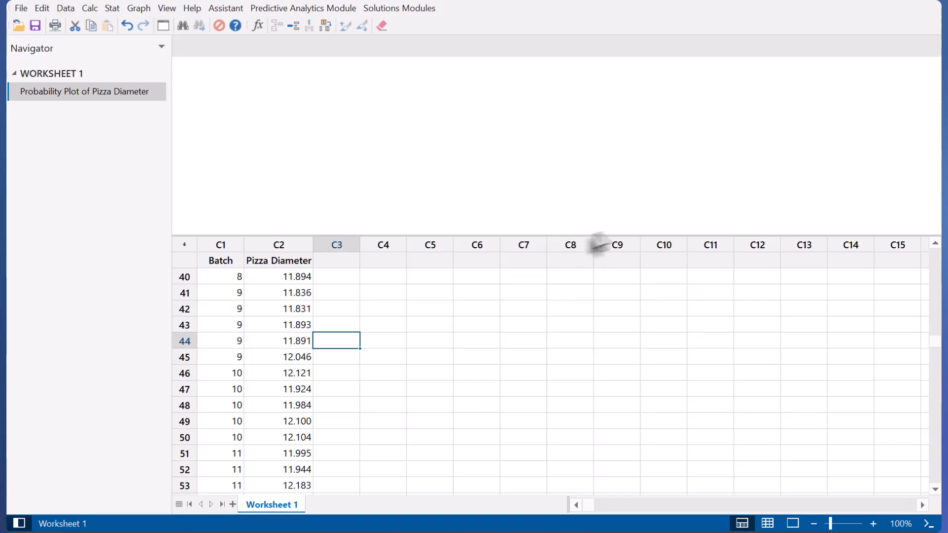
Enlarge the output pane to reveal the probability plot: mean 11.99, StDev 0.1002, P-value 0.858.
left_click_drag(668, 236, 693, 426)
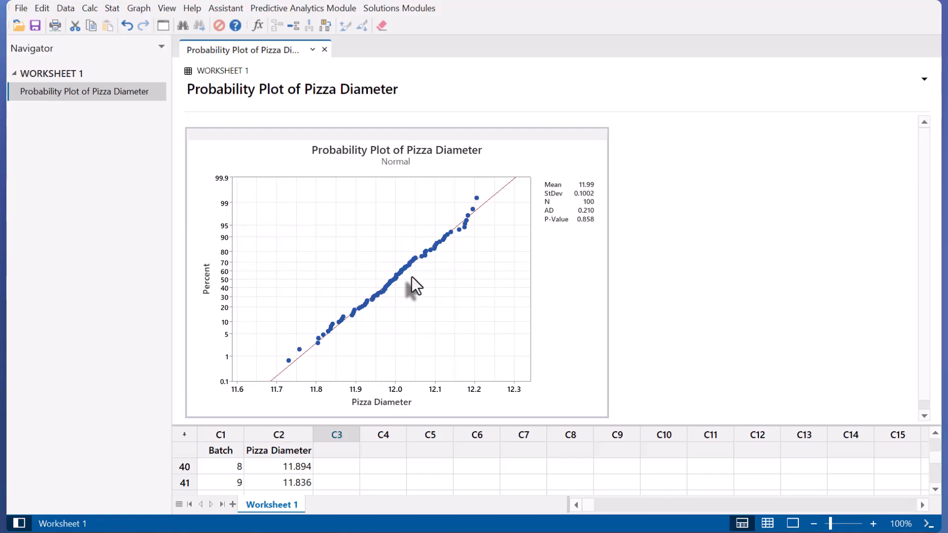
Choose Xbar-R from Stat > Control Charts > Variables Charts for Subgroups.
left_click(113, 9)
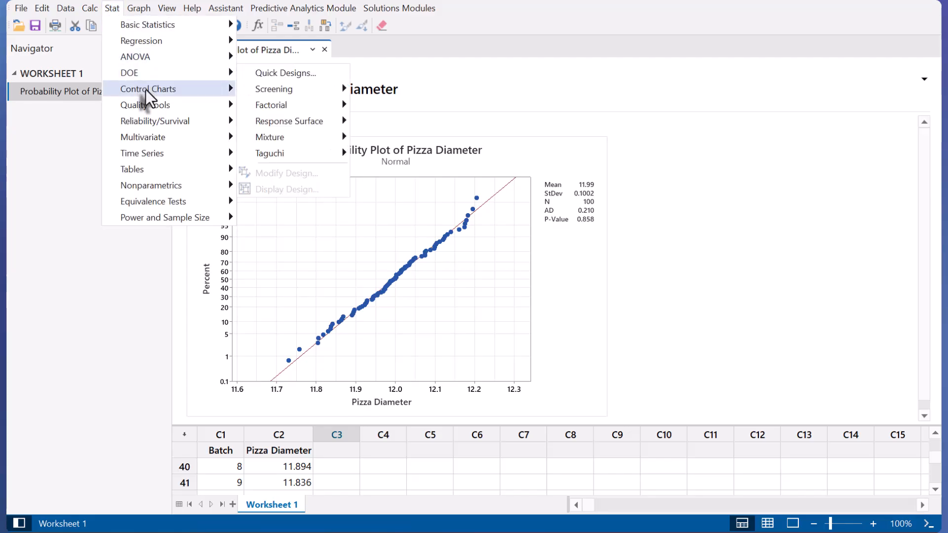
mouse_move(146, 90)
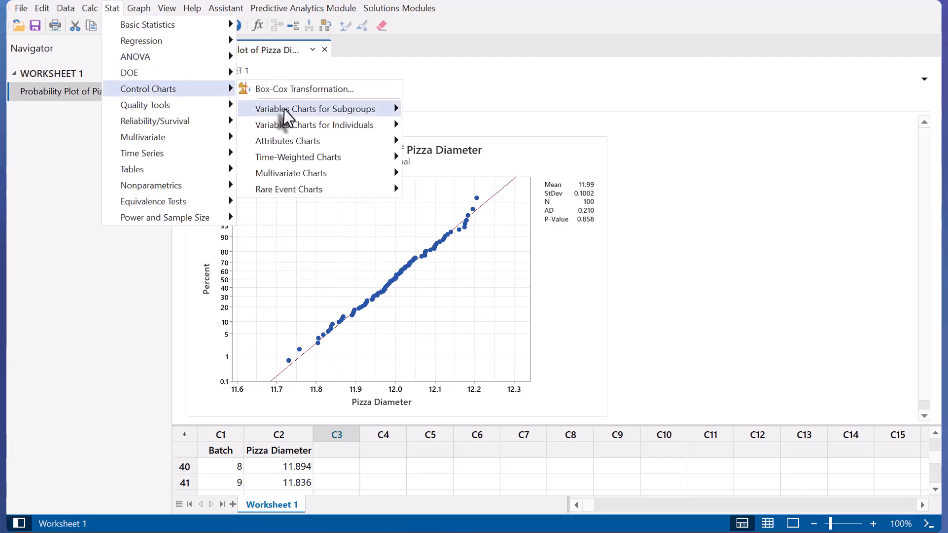
mouse_move(285, 112)
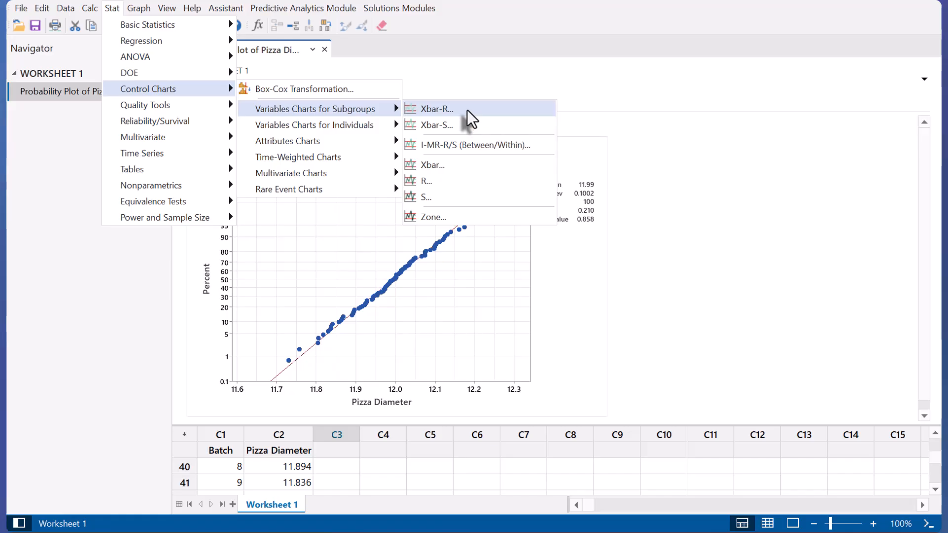
left_click(421, 108)
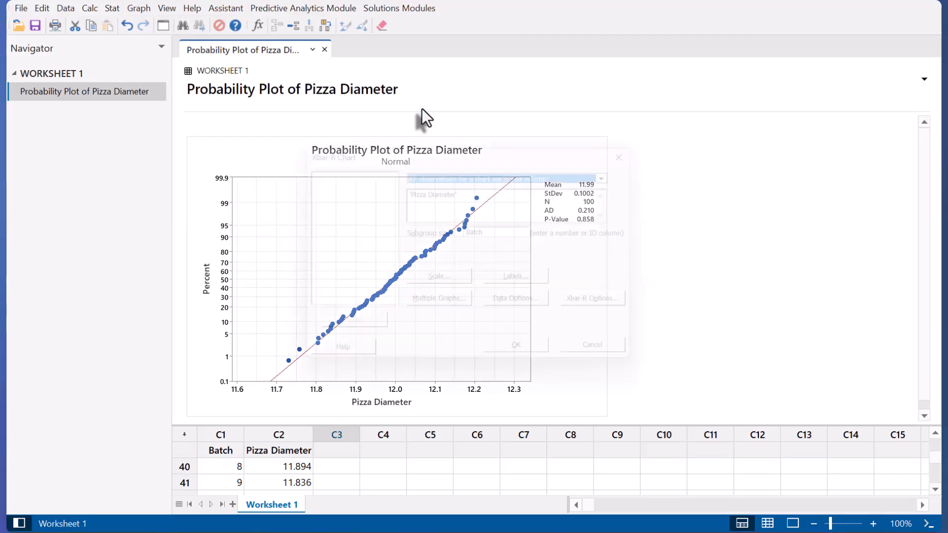
Chart Pizza Diameter subgrouped by Batch, giving Xbar centre 11.9944 and R-bar 0.2098.
left_click_drag(483, 189, 276, 158)
key("Delete")
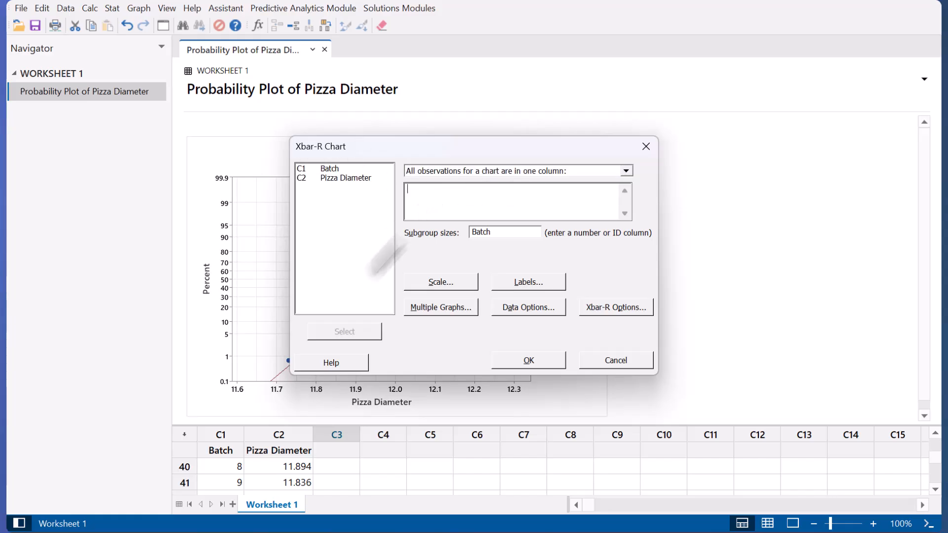
double_click(339, 178)
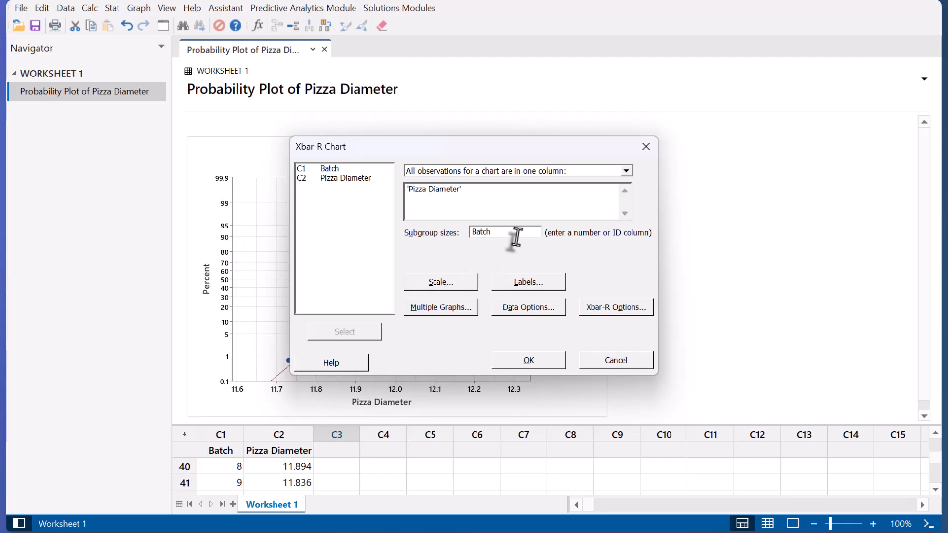
left_click_drag(514, 232, 389, 233)
key("BackSpace")
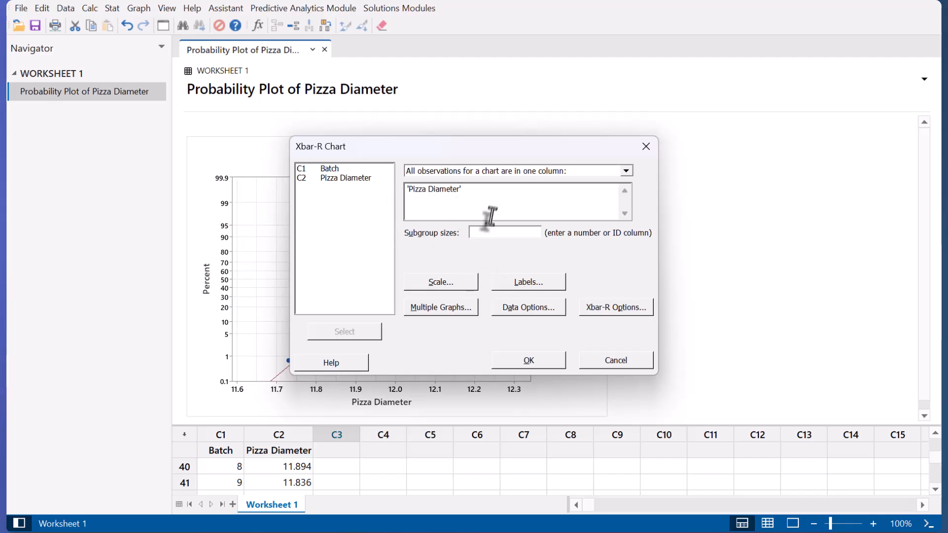
double_click(331, 169)
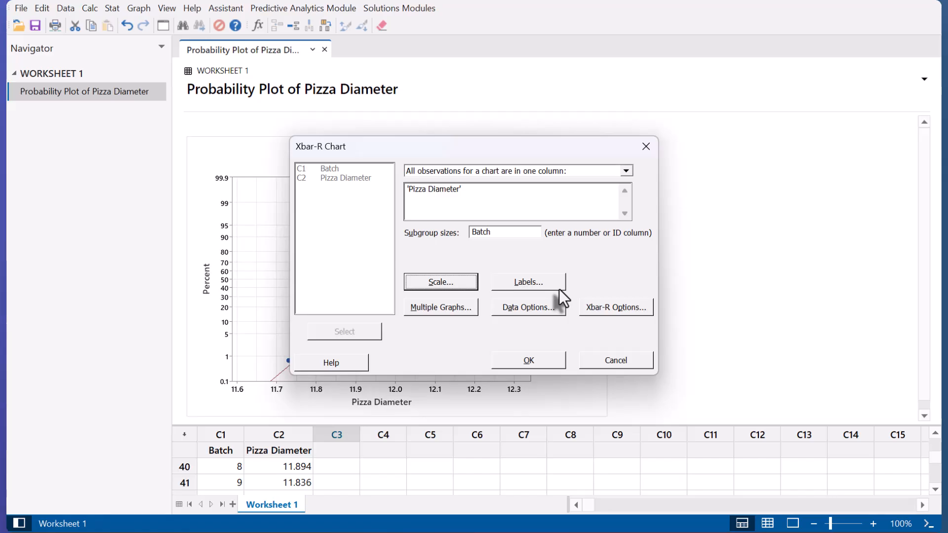
left_click(528, 360)
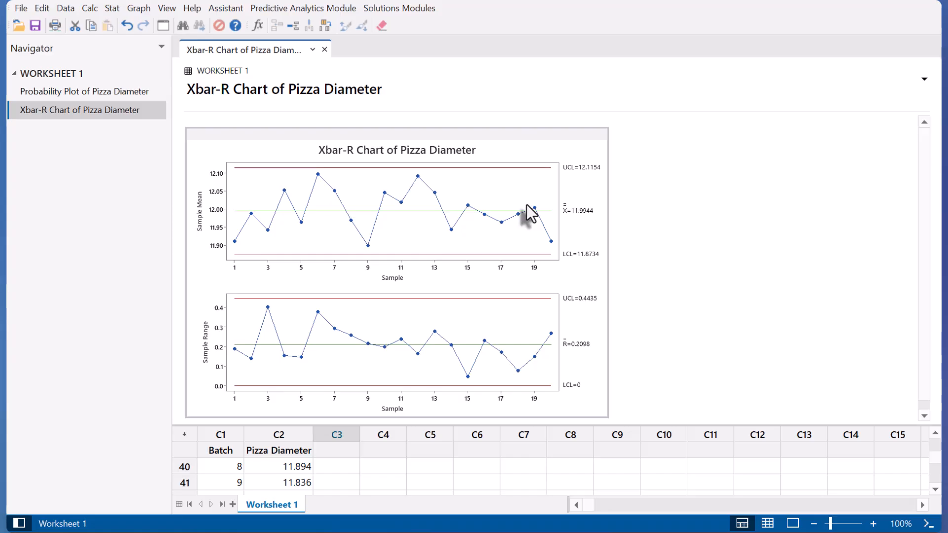
Choose Normal from Stat > Quality Tools > Capability Analysis.
left_click(113, 13)
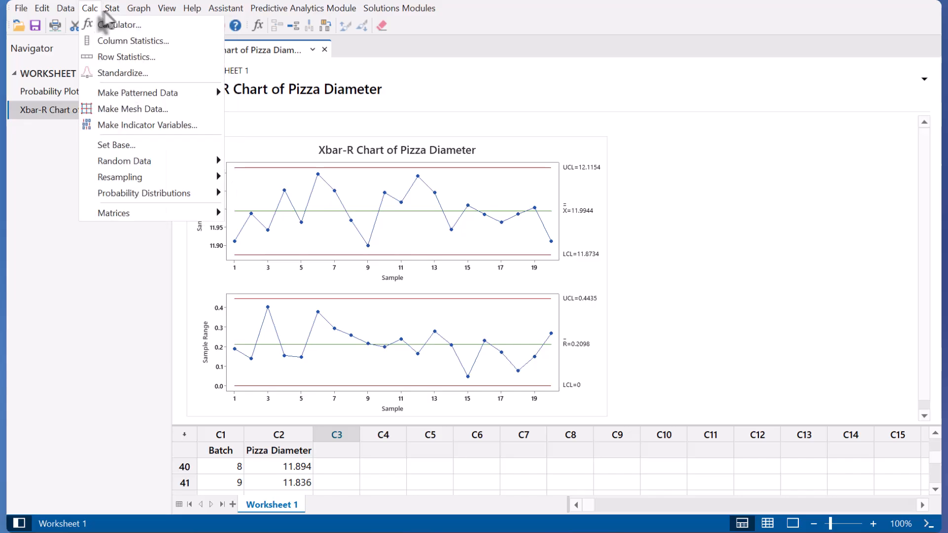
mouse_move(152, 105)
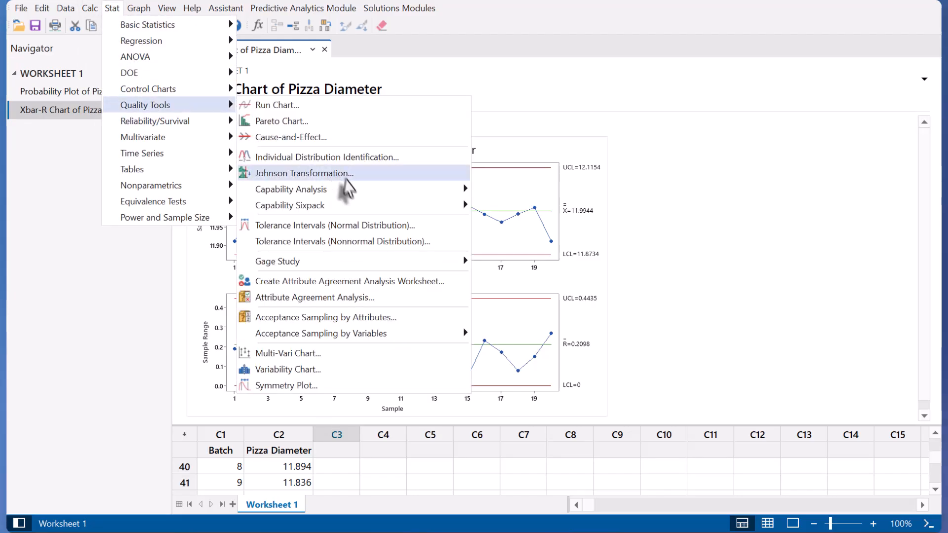
mouse_move(352, 195)
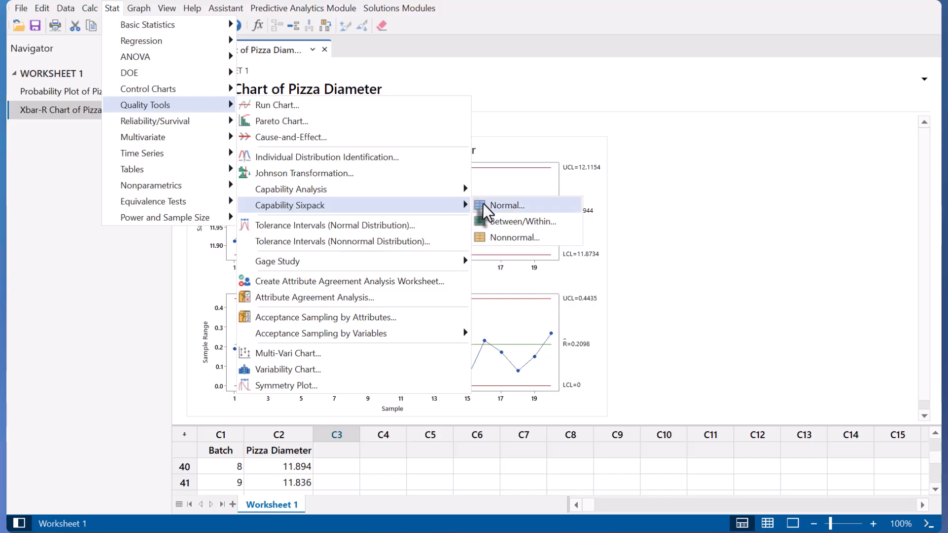
mouse_move(433, 200)
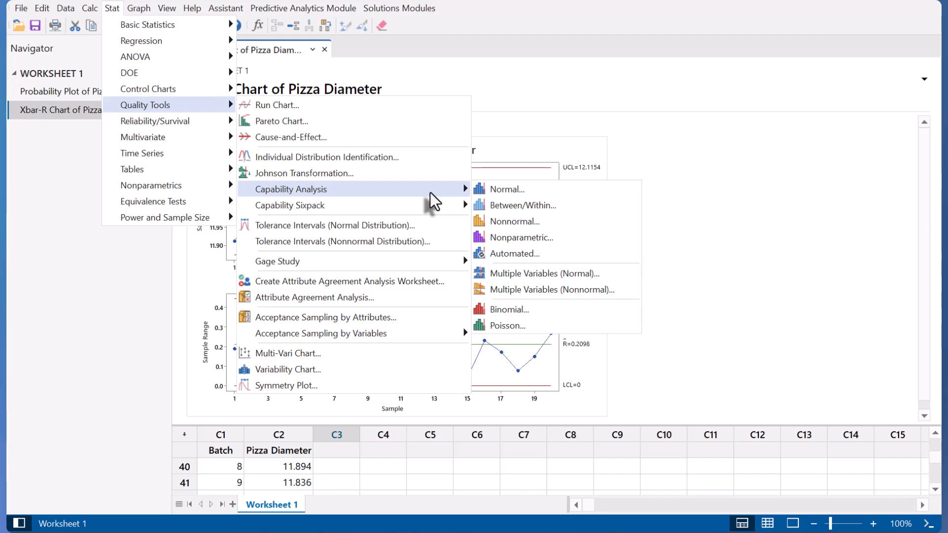
left_click(501, 190)
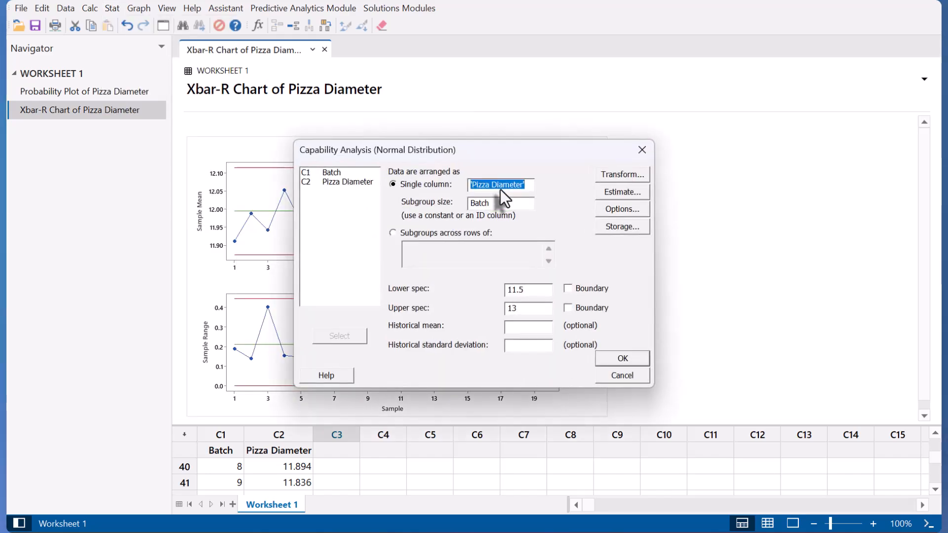
Use Pizza Diameter as data with Batch subgroups, and change the upper spec from 13 to 12.5.
key("Delete")
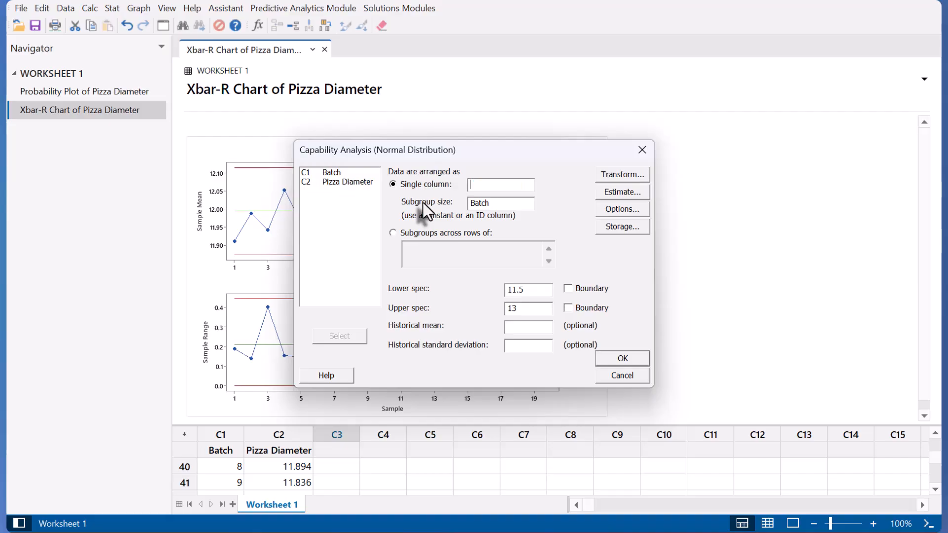
double_click(353, 183)
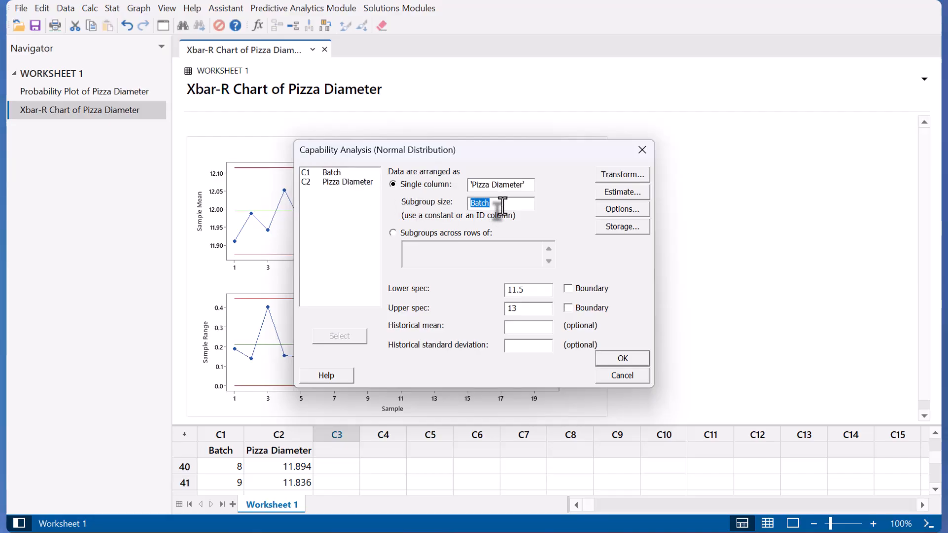
key("Delete")
double_click(325, 173)
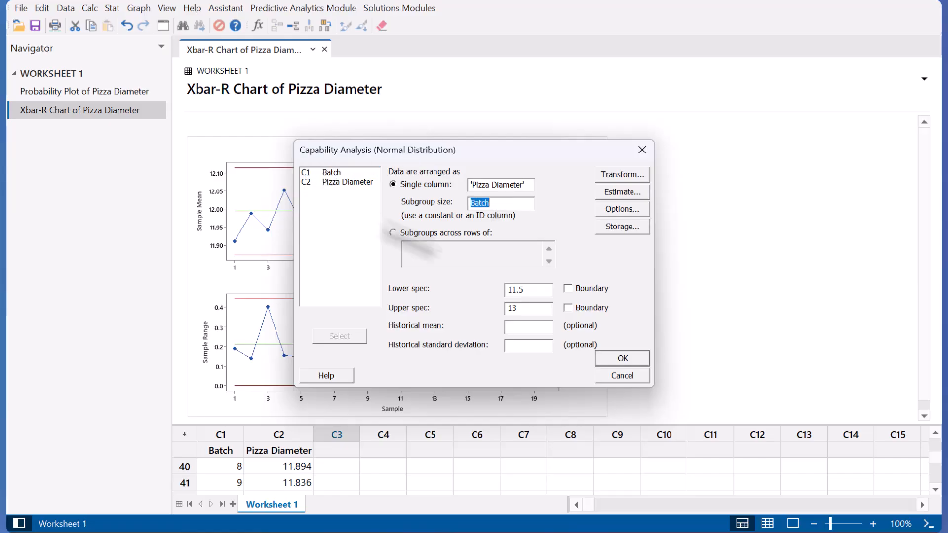
left_click(529, 309)
key("BackSpace")
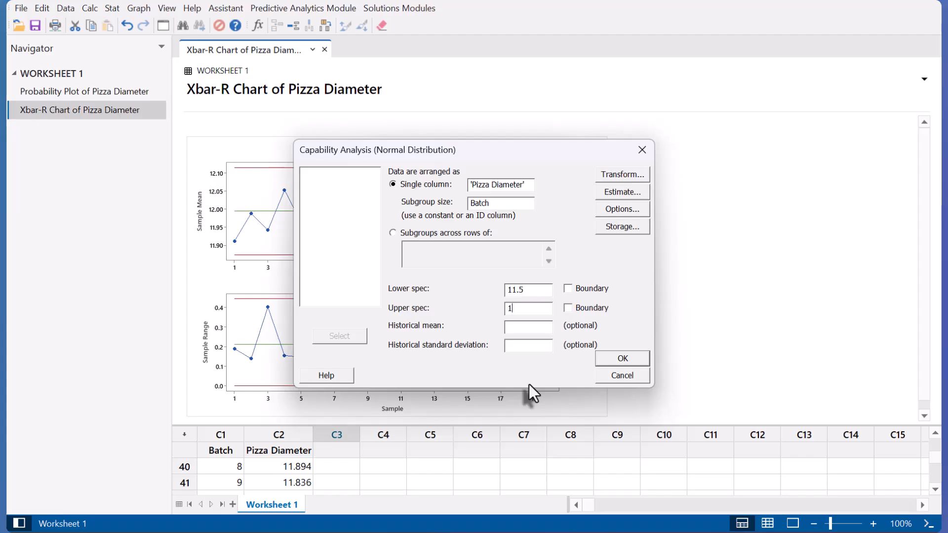
type("2.5")
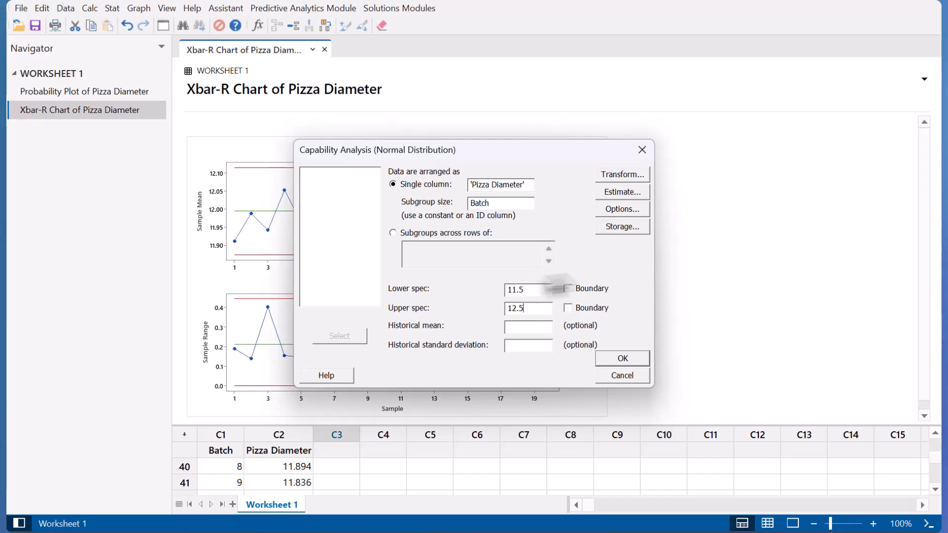
Set the capability target to 12 in Options and confirm it.
left_click(611, 210)
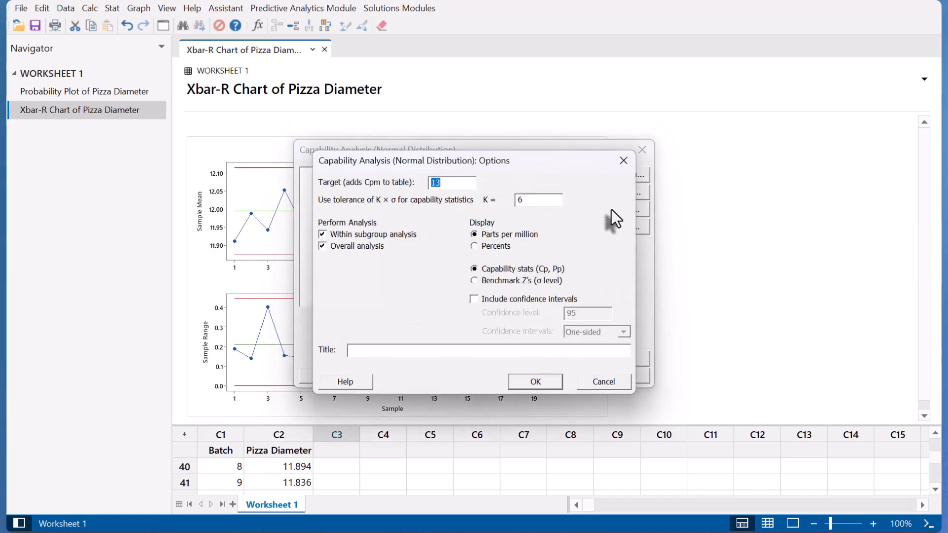
double_click(446, 184)
type("1")
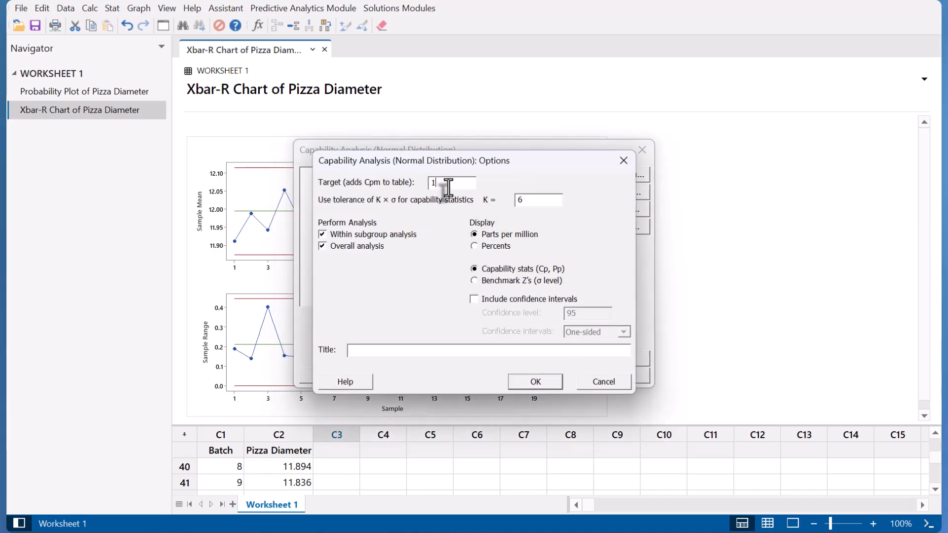
type("2")
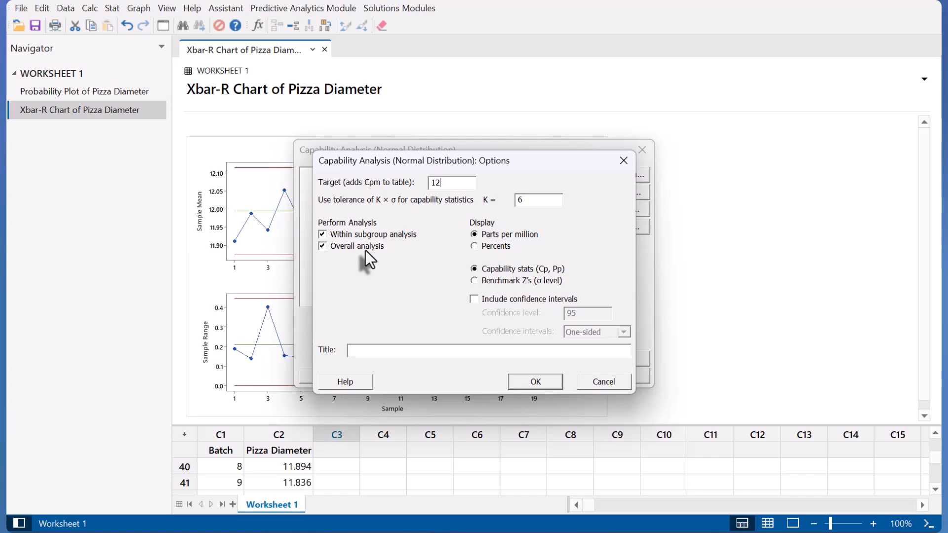
left_click(532, 386)
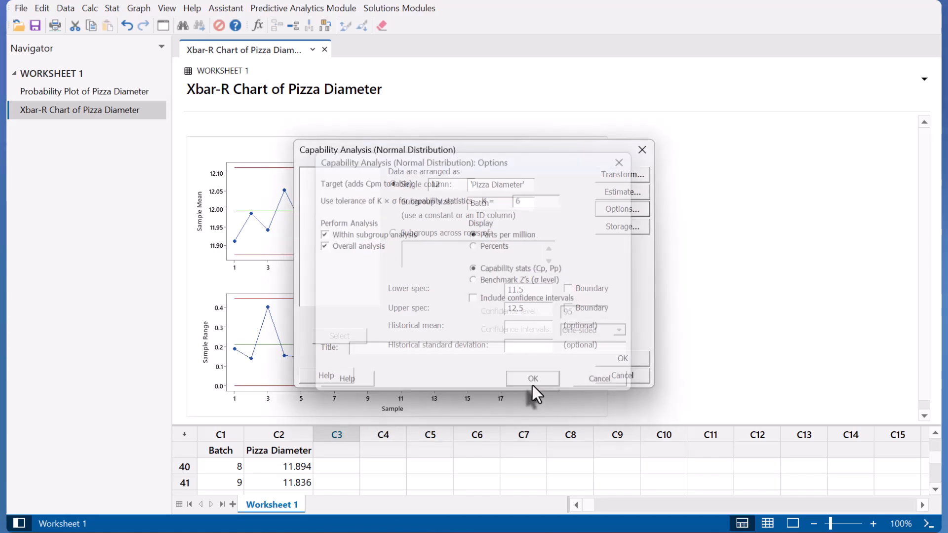
Generate the capability report: Cp 1.81, Cpk 1.79, Pp 1.66, Ppk 1.65, Cpm 1.67.
left_click(623, 363)
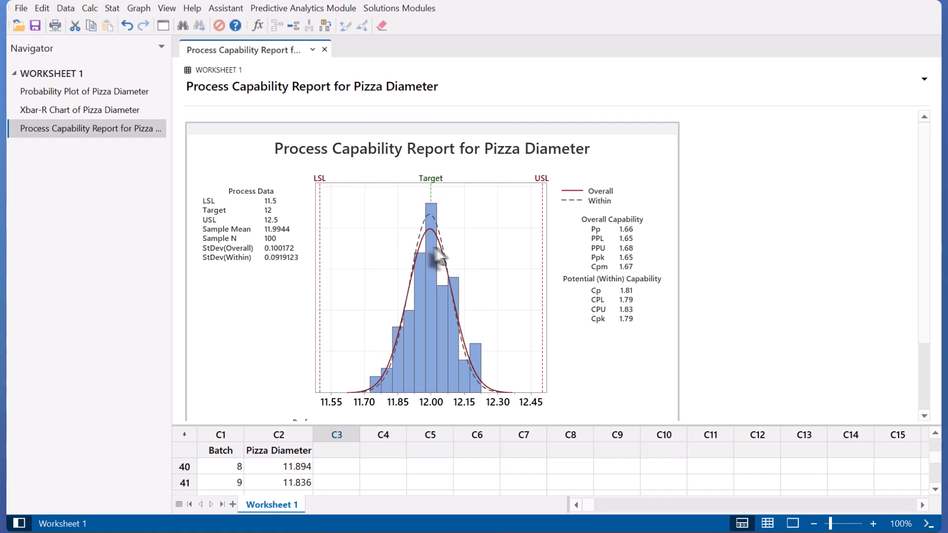
mouse_move(413, 263)
mouse_move(426, 238)
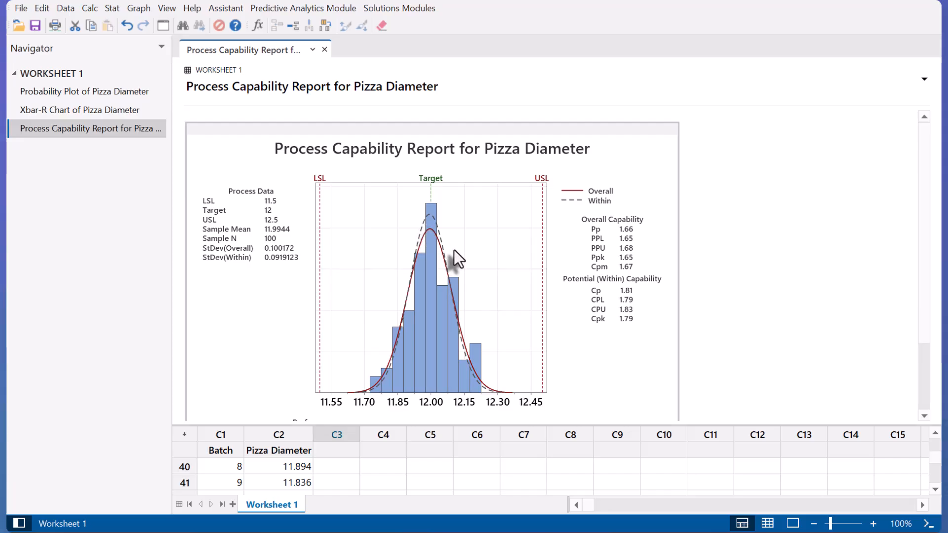
left_click(528, 471)
scroll(535, 474, "down", 1)
scroll(535, 474, "down", 8)
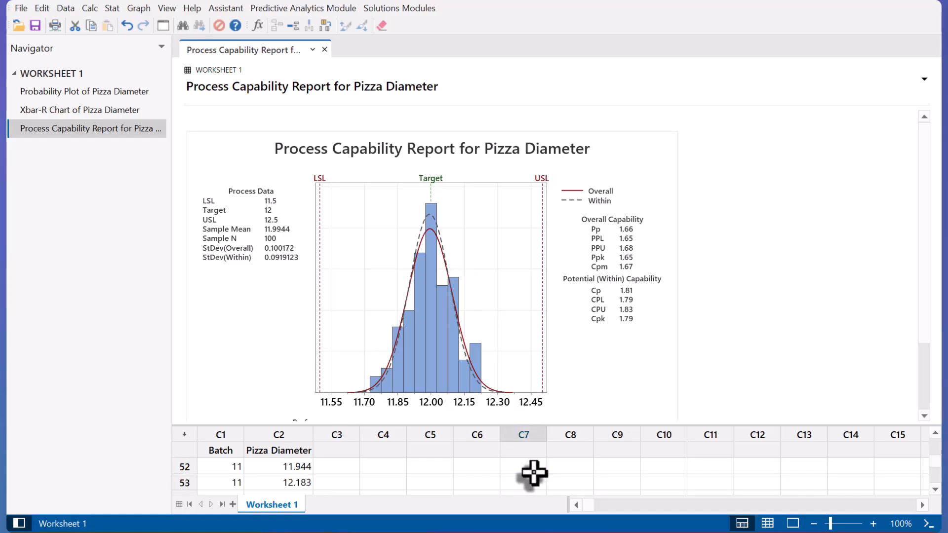
scroll(533, 473, "down", 4)
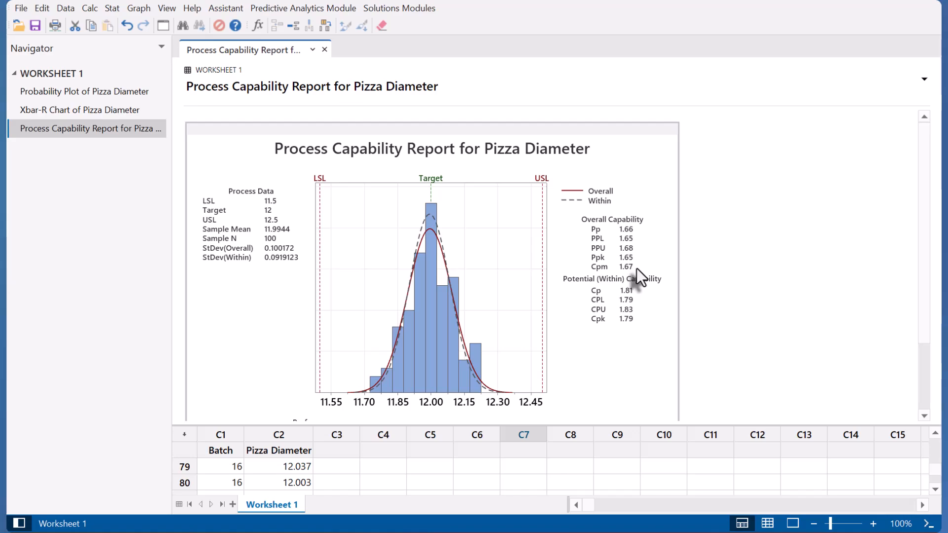
scroll(635, 268, "down", 3)
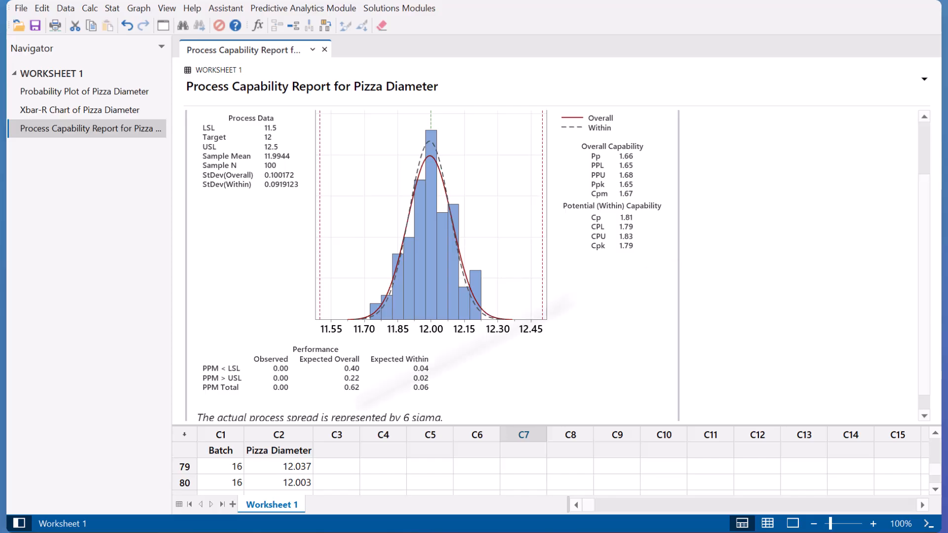
scroll(734, 182, "up", 2)
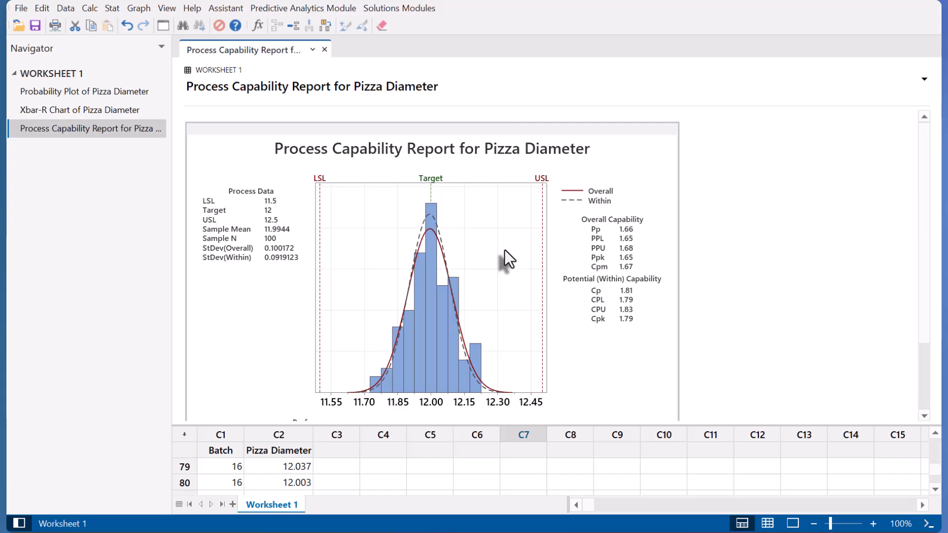
scroll(513, 260, "down", 3)
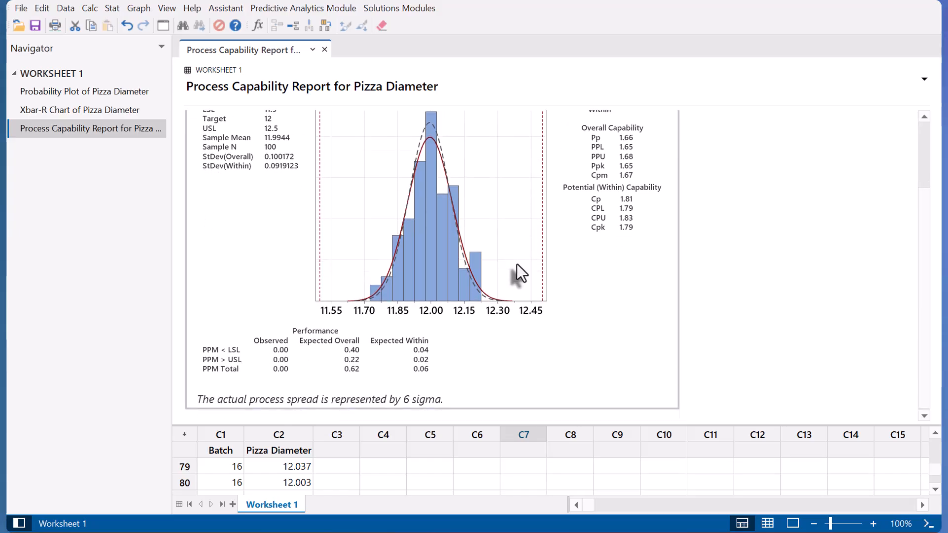